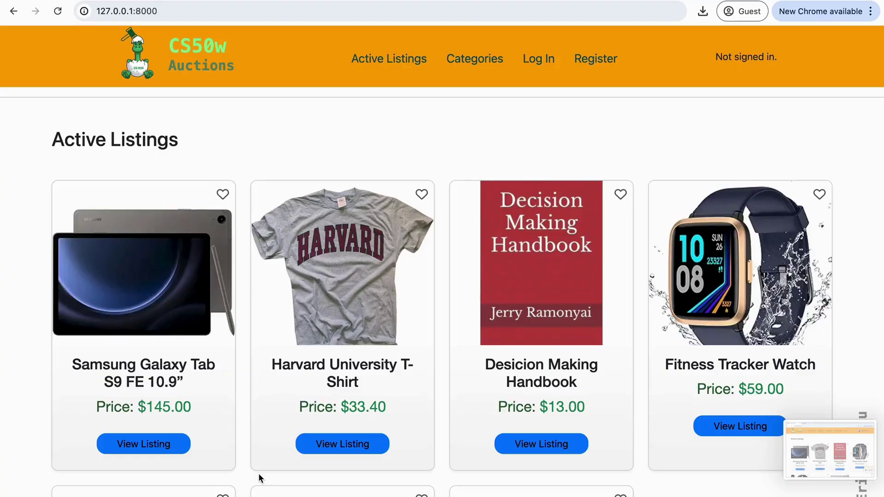
Step: Log in to the auction site with the seller's username and account password
left_click(539, 60)
type("Erind")
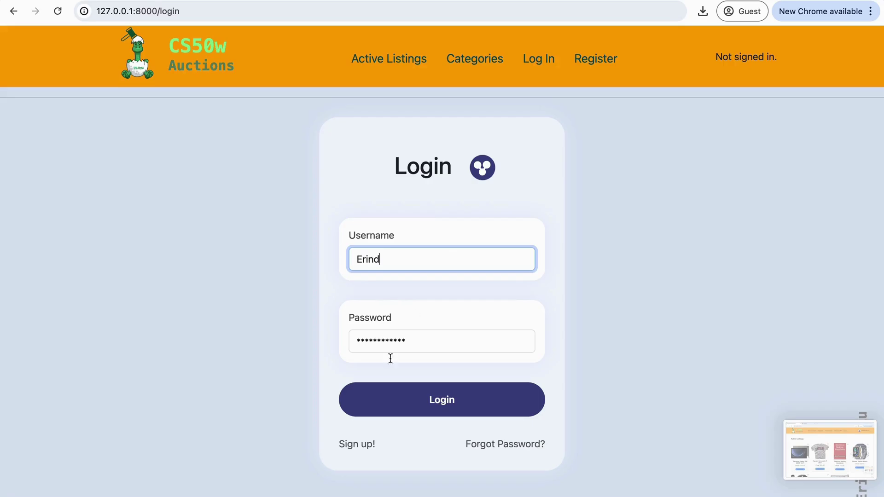
left_click(389, 339)
type("••••")
left_click(416, 400)
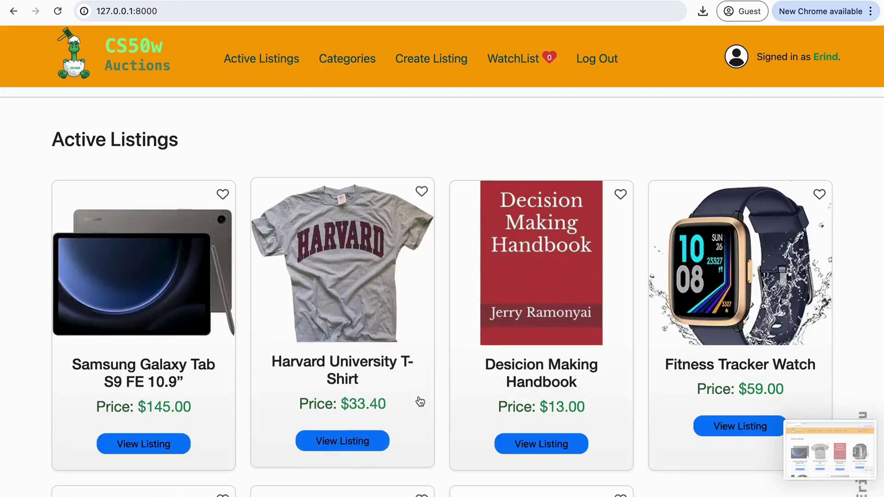
Step: Start a new listing titled "Gaming Chair" and fill in the "Most Comfortable And Relaxing" description about its headrest and lumbar pillow
left_click(428, 64)
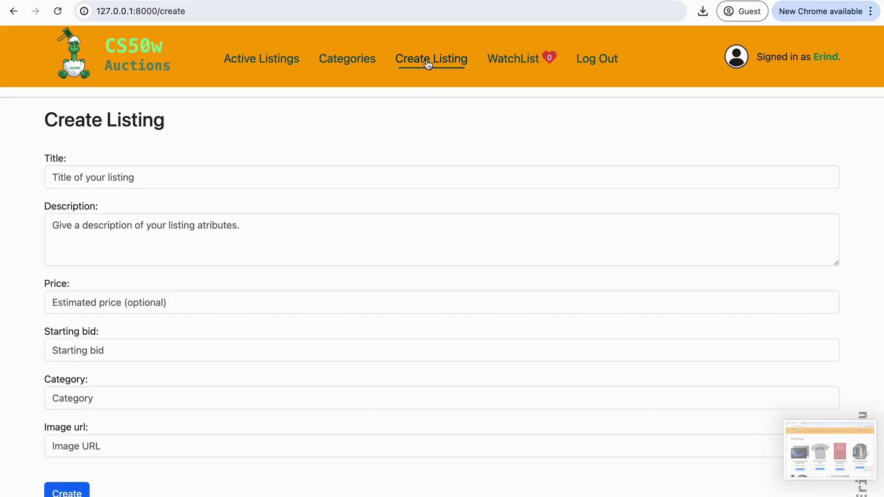
left_click(187, 187)
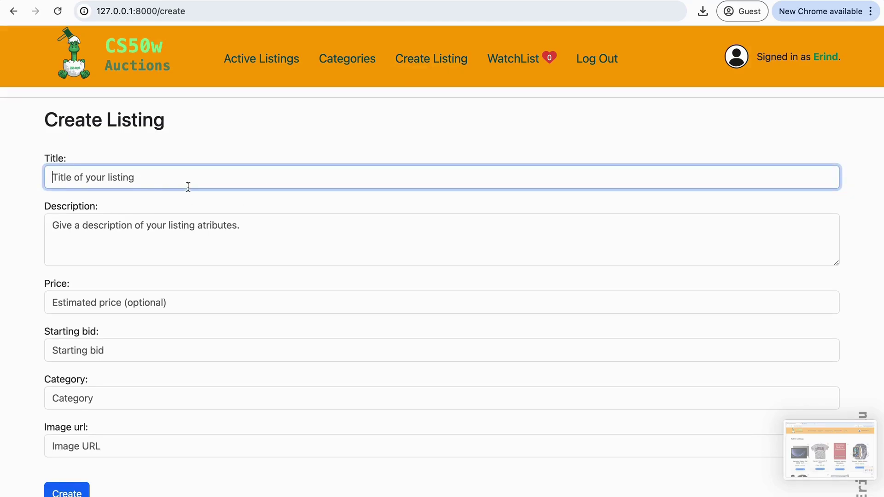
type("Gami")
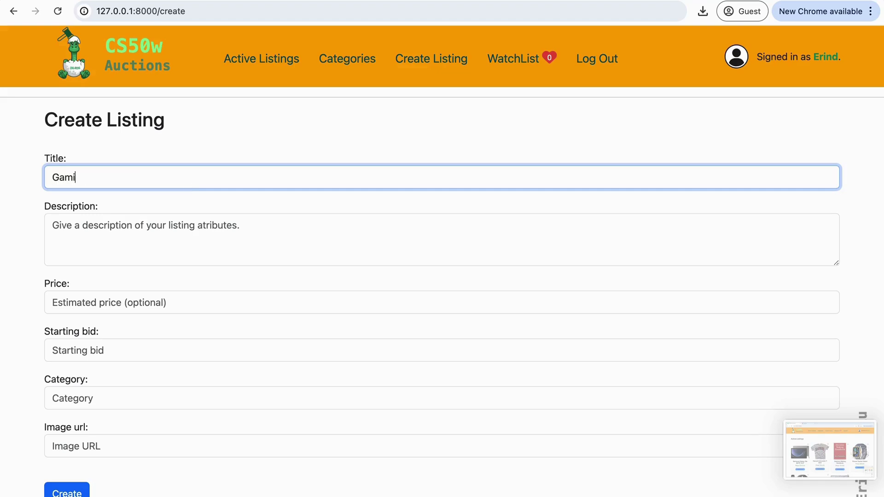
type("ng Chair")
left_click(182, 225)
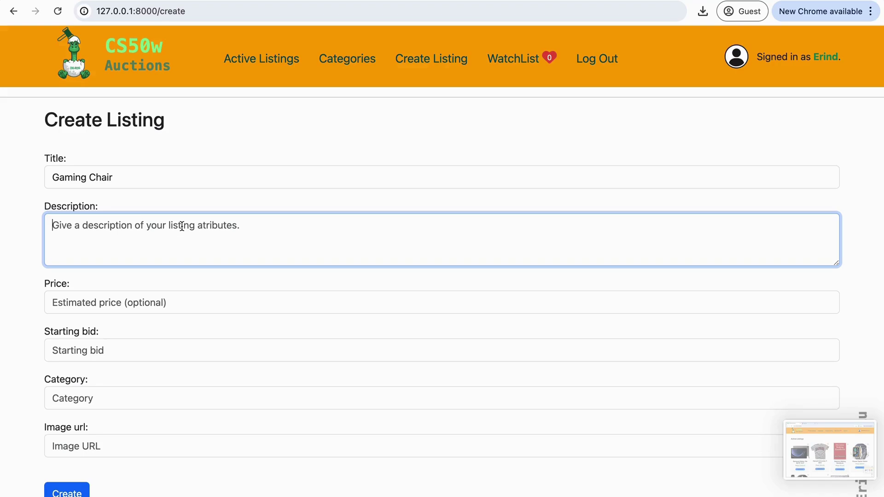
type("Most Comfortable And Relaxing: Equipped with headrest and lumbar pillow. When your neck feels sore from gaming or working with head down for a long time, the headrest will relieve your fatigue.")
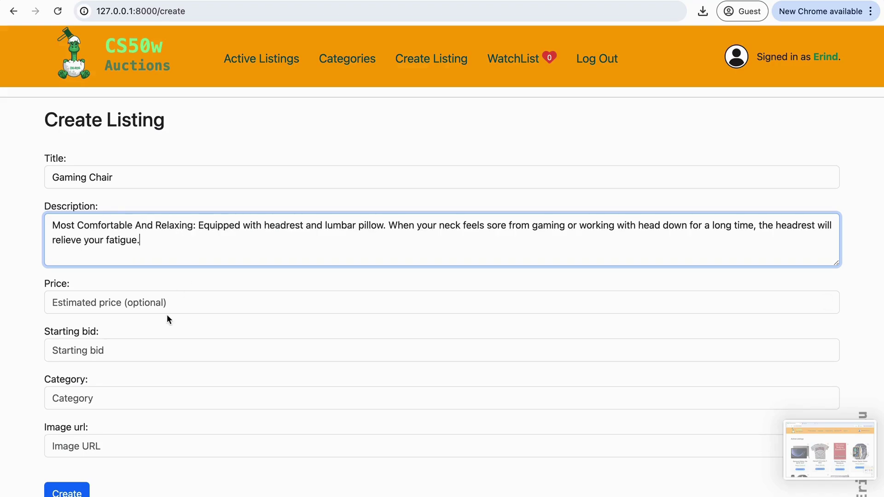
Step: Set the listing's price to 49, the starting bid to 40 and the category to "Chairs"
left_click(167, 302)
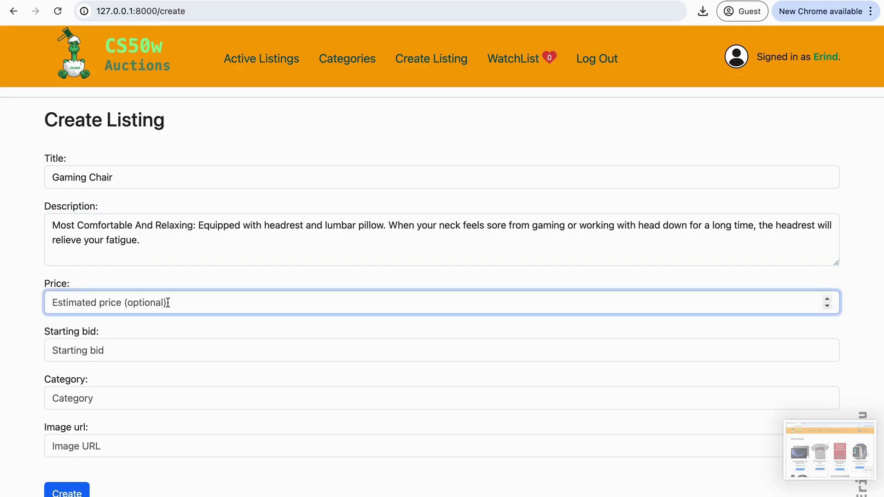
type("49")
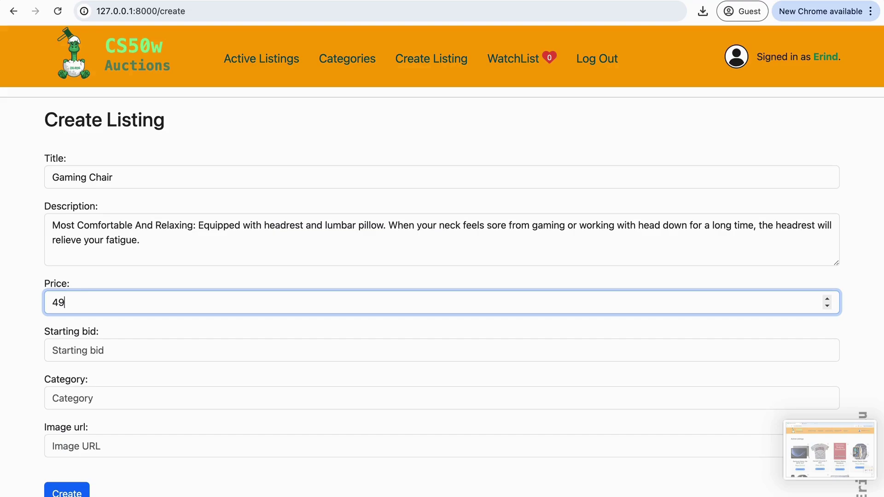
left_click(143, 342)
type("40")
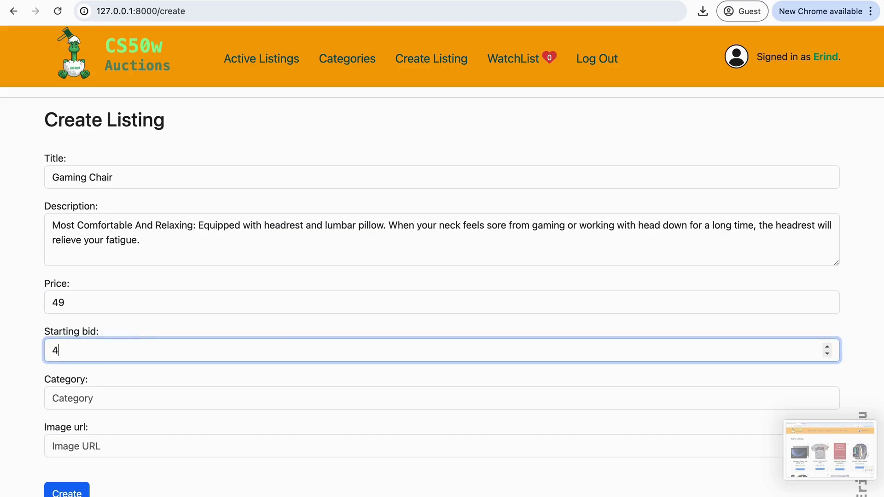
left_click(136, 399)
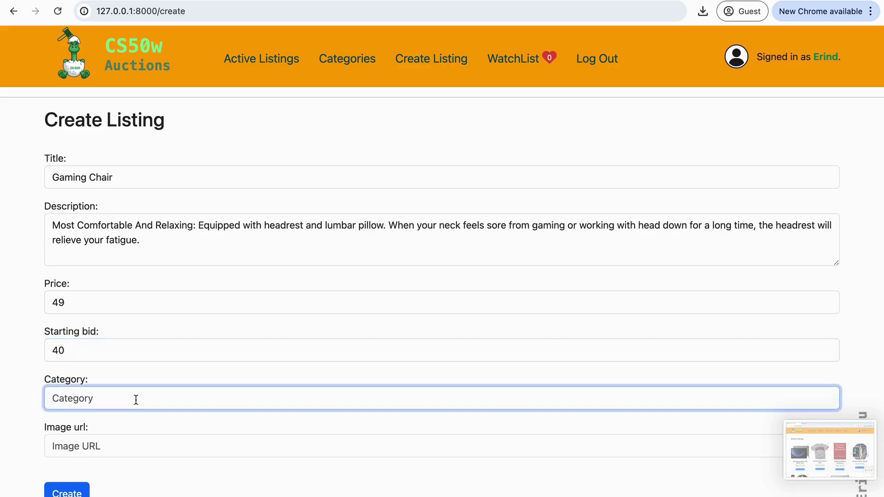
type("Chairs")
key("ctrl+t")
type("https://m.media-amazon.com/images/I/71WvJeaS4PL._AC_SX679_.jpg")
left_click(204, 13)
key("ctrl+c")
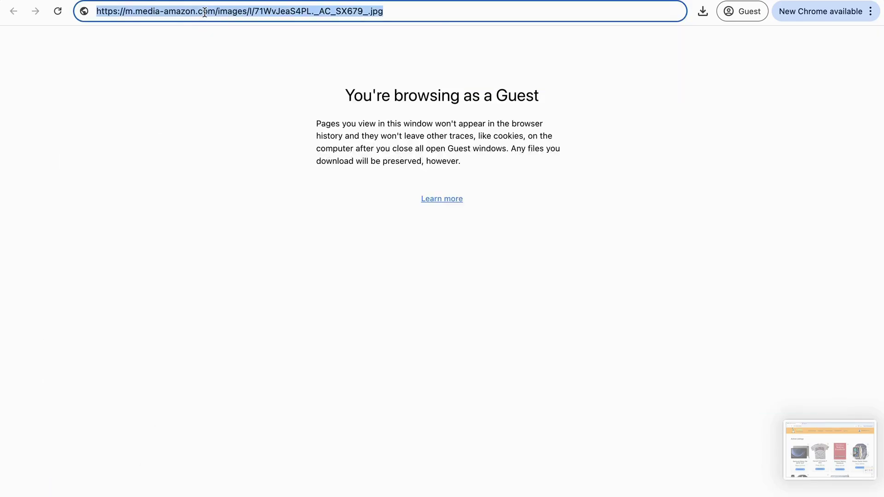
key("ctrl+w")
left_click(114, 442)
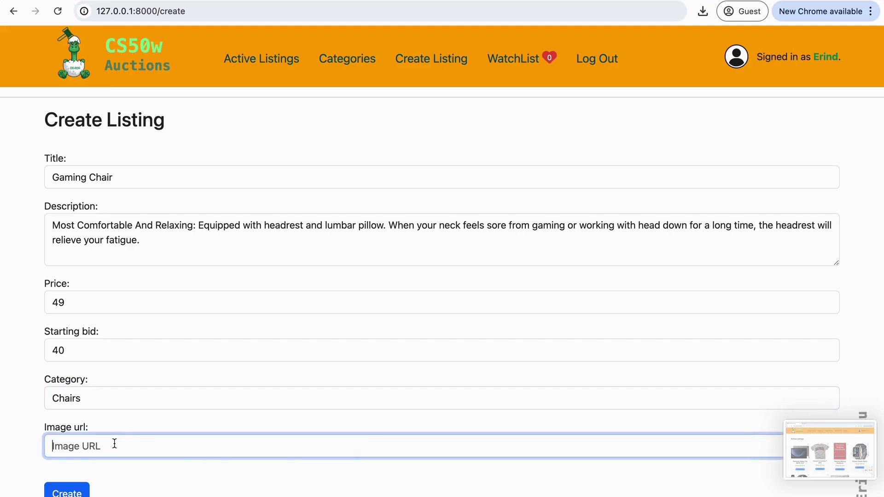
key("ctrl+v")
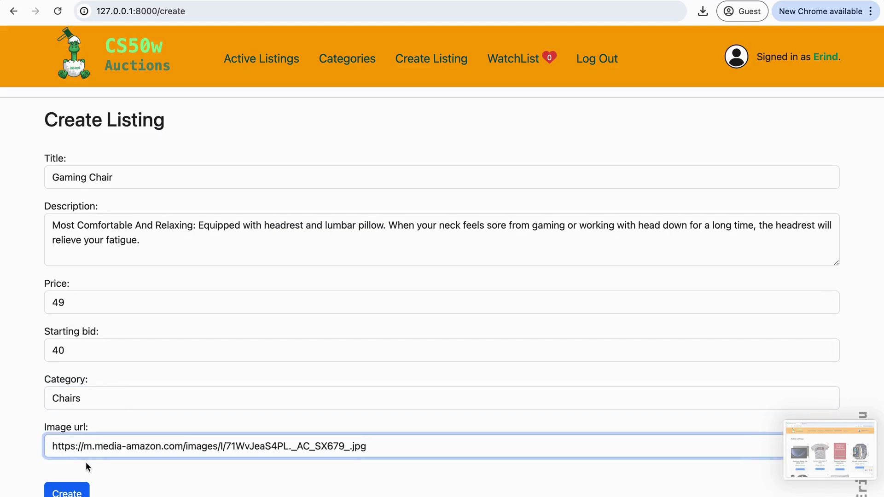
left_click(69, 493)
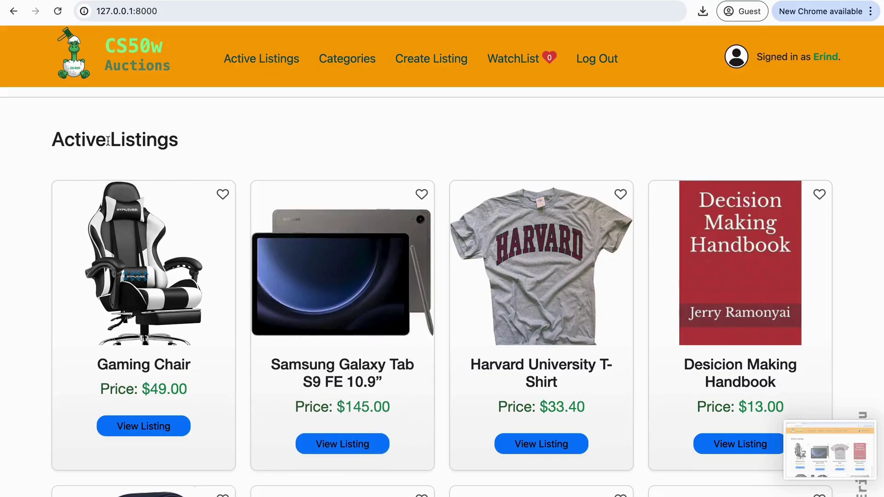
Step: Look through the active and inactive listings on the home page, checking their prices and bids
left_click_drag(51, 138, 201, 140)
left_click(203, 140)
scroll(203, 144, "down", 12)
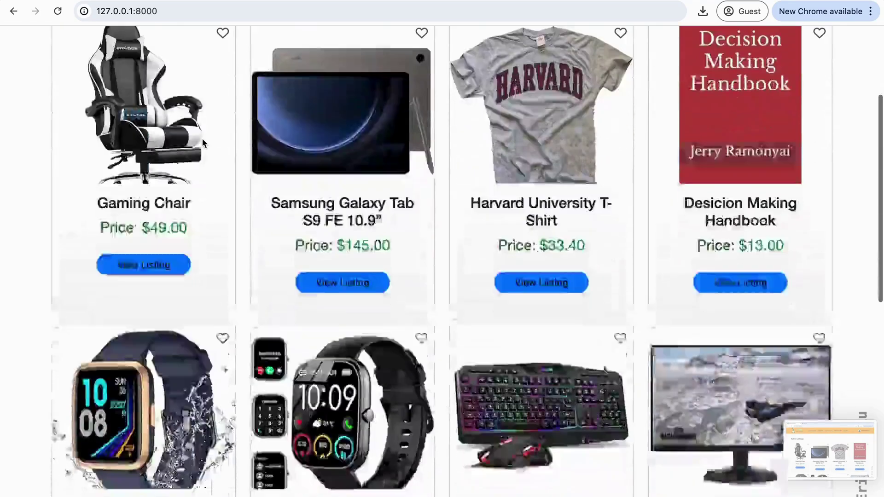
scroll(246, 242, "down", 2)
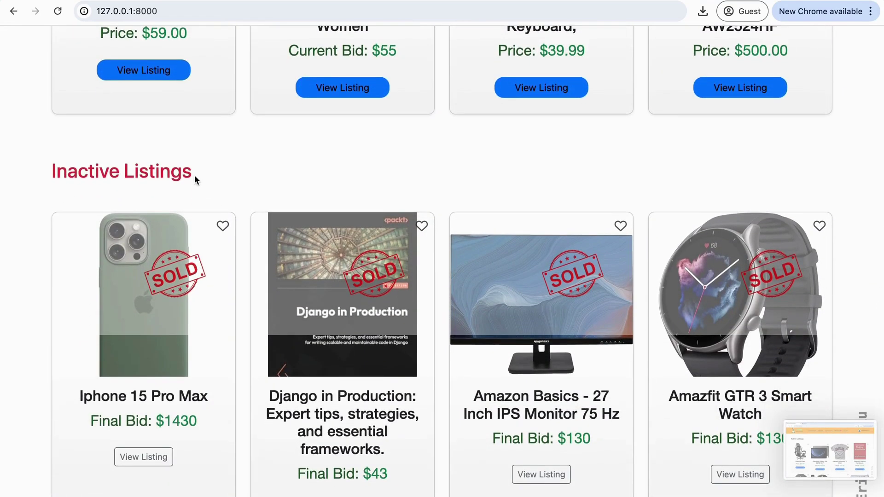
left_click_drag(195, 175, 2, 178)
scroll(285, 180, "up", 12)
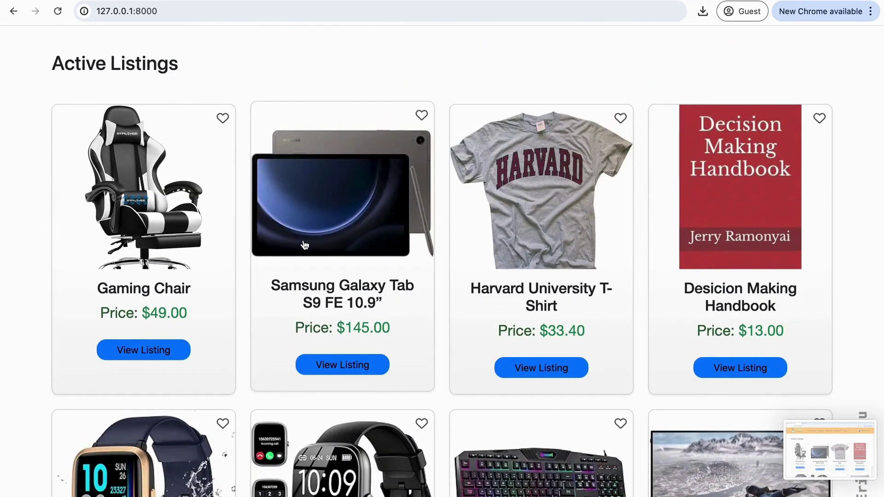
scroll(305, 276, "down", 5)
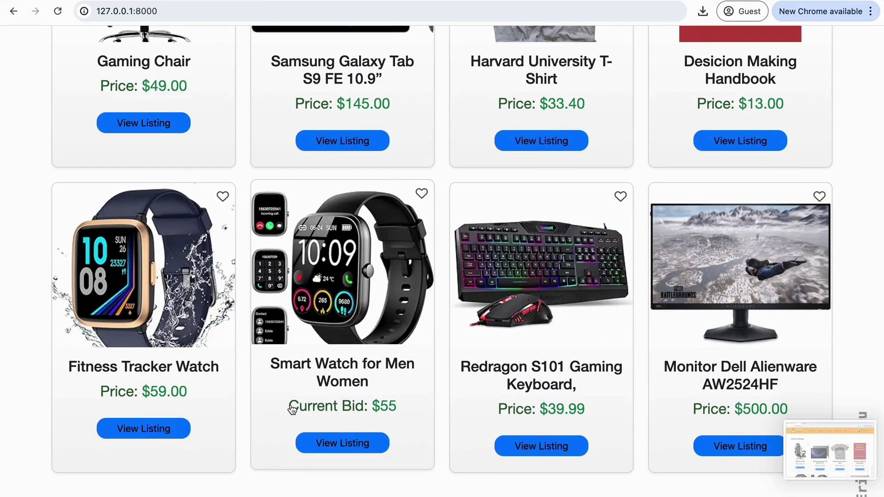
scroll(291, 409, "up", 7)
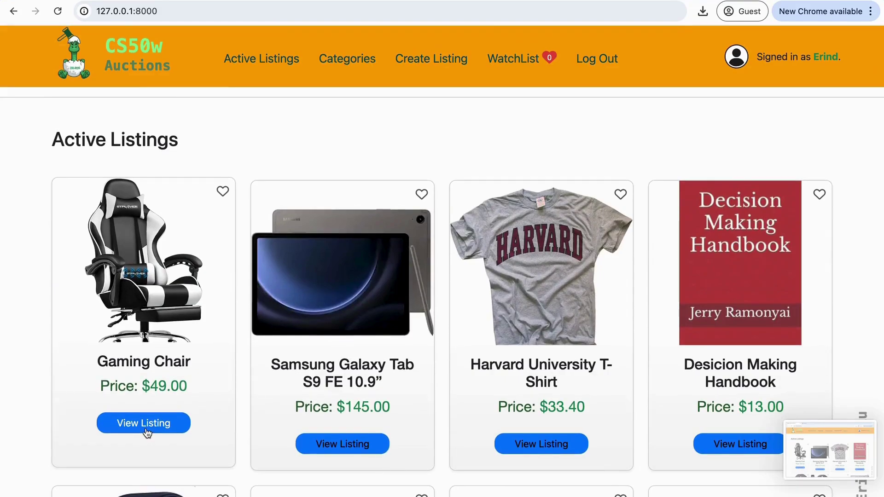
Step: Open the Gaming Chair listing, review its details and add the comment "This is best chair"
left_click(147, 423)
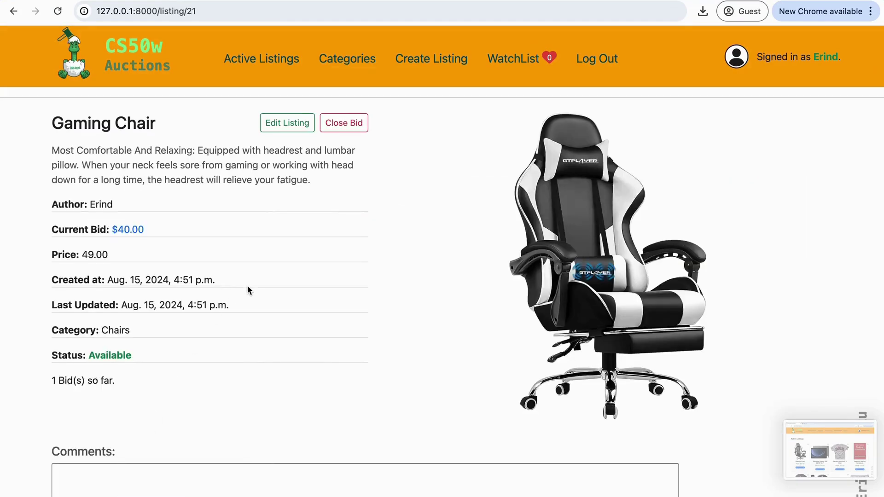
scroll(247, 286, "down", 2)
scroll(248, 286, "up", 2)
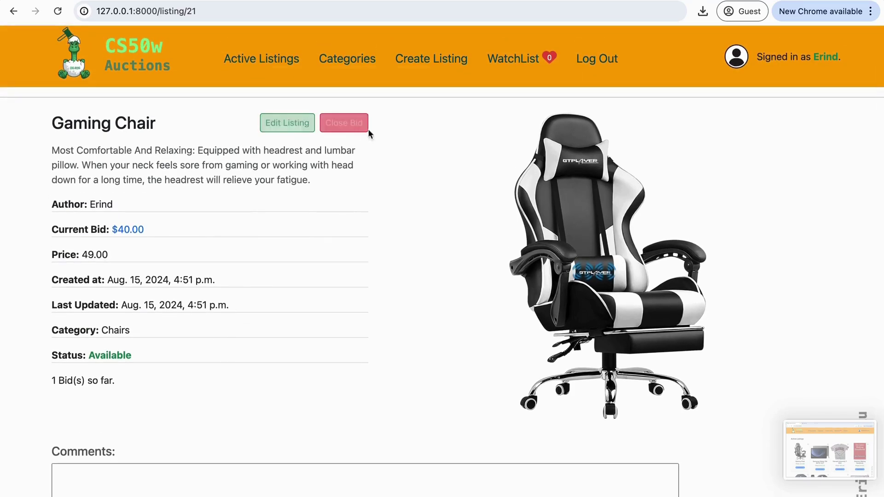
scroll(295, 247, "down", 1)
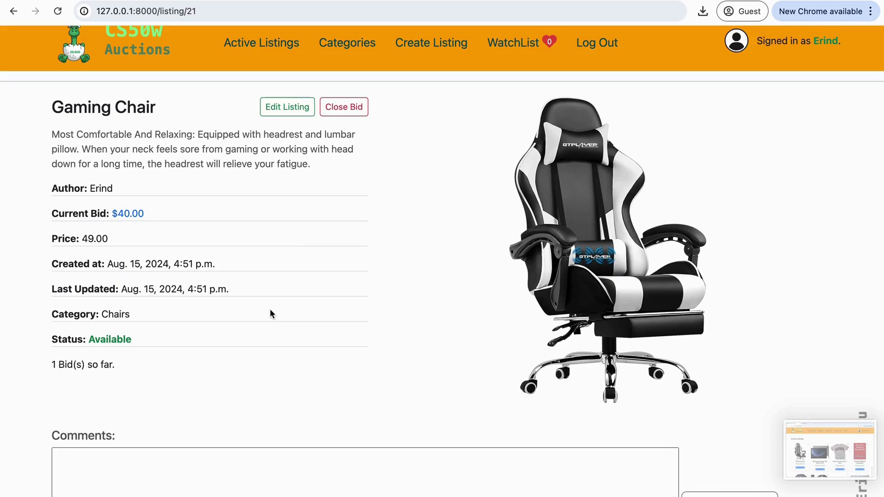
scroll(234, 410, "down", 1)
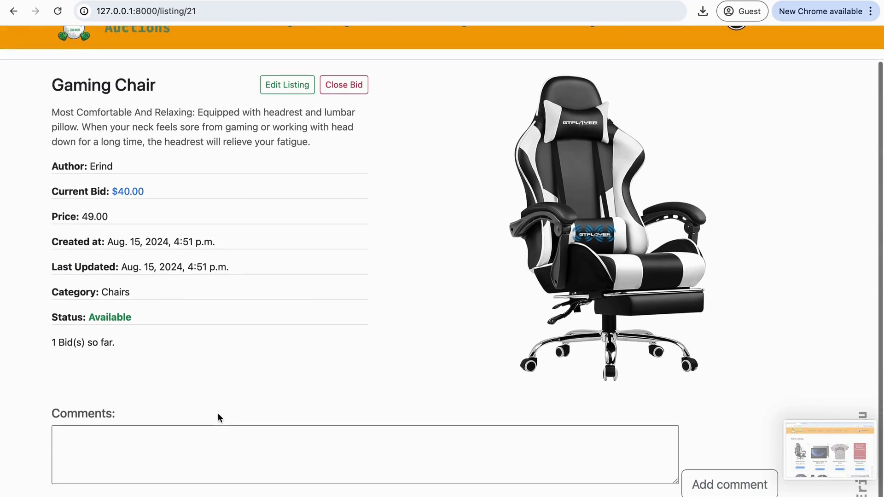
left_click(207, 432)
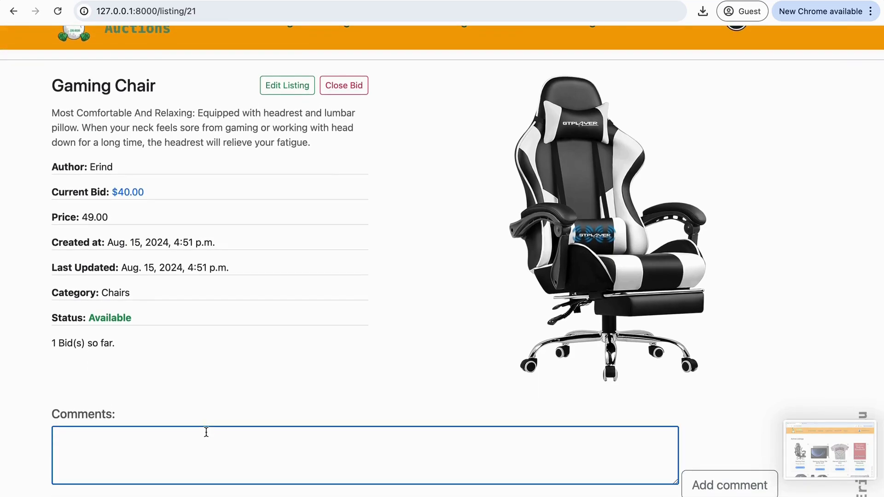
type("This is best chair")
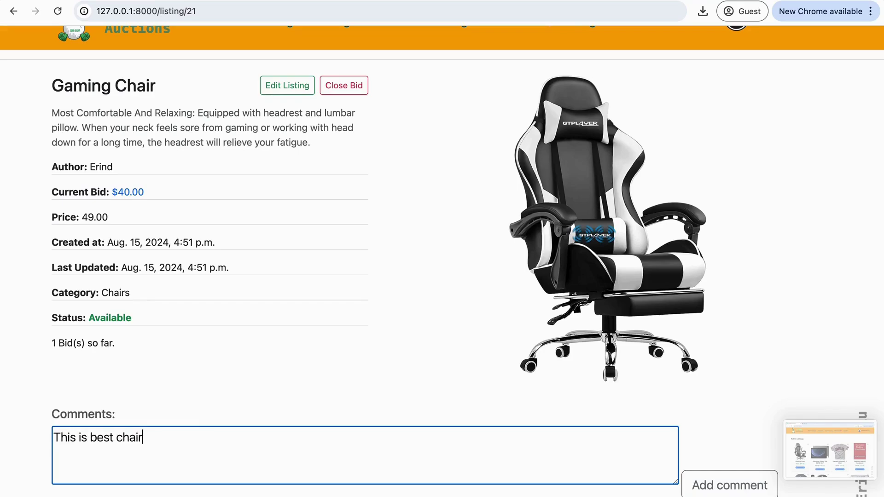
left_click(719, 491)
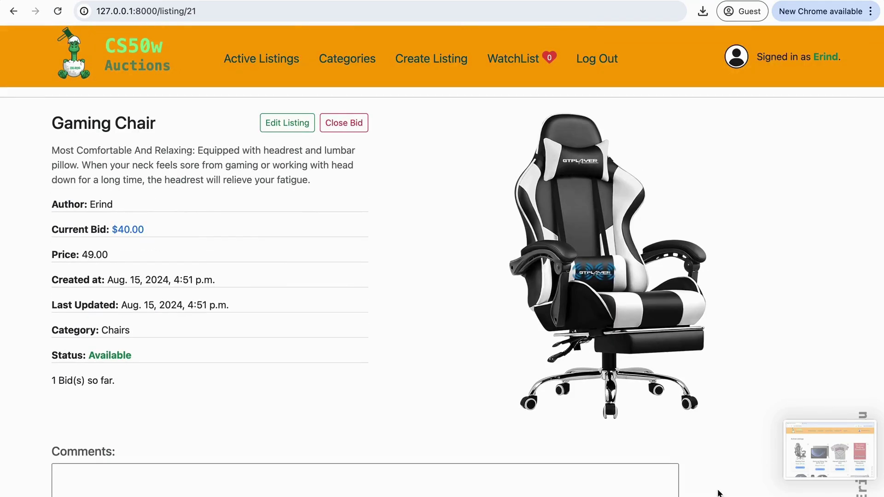
scroll(528, 376, "down", 3)
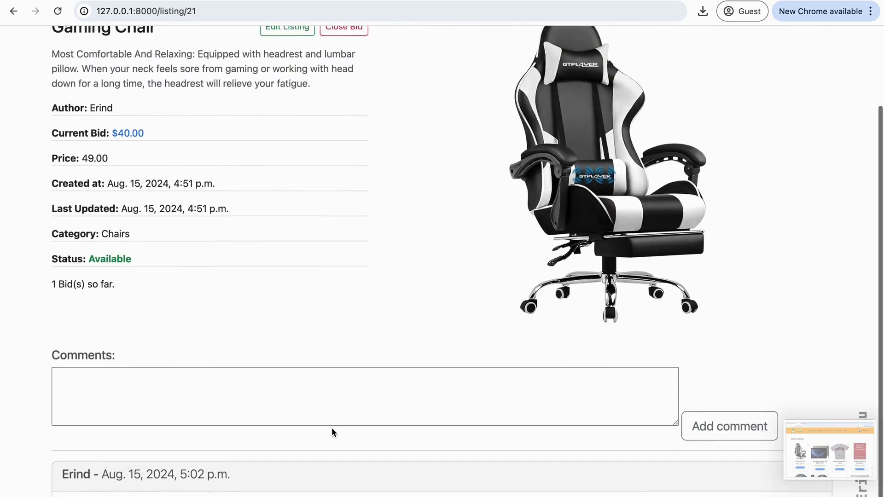
Step: Edit the Gaming Chair listing, append "It is the best chair." to its description and save the changes
scroll(332, 432, "up", 3)
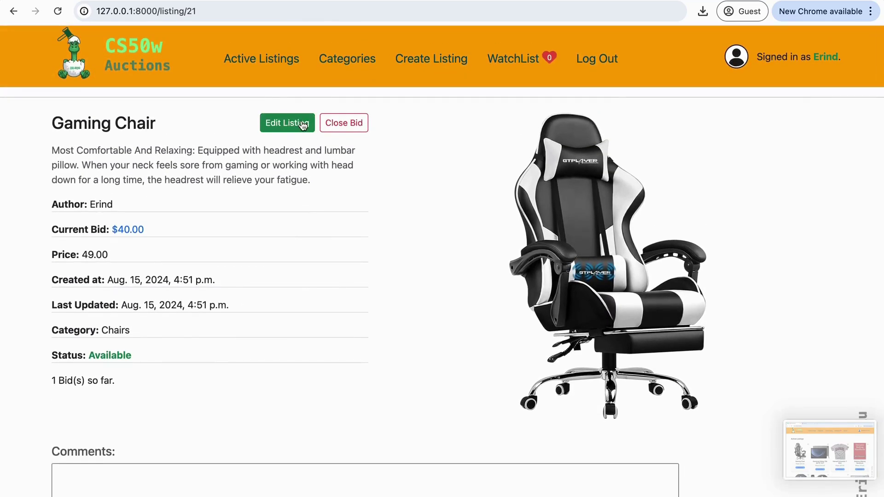
left_click(303, 126)
left_click(169, 231)
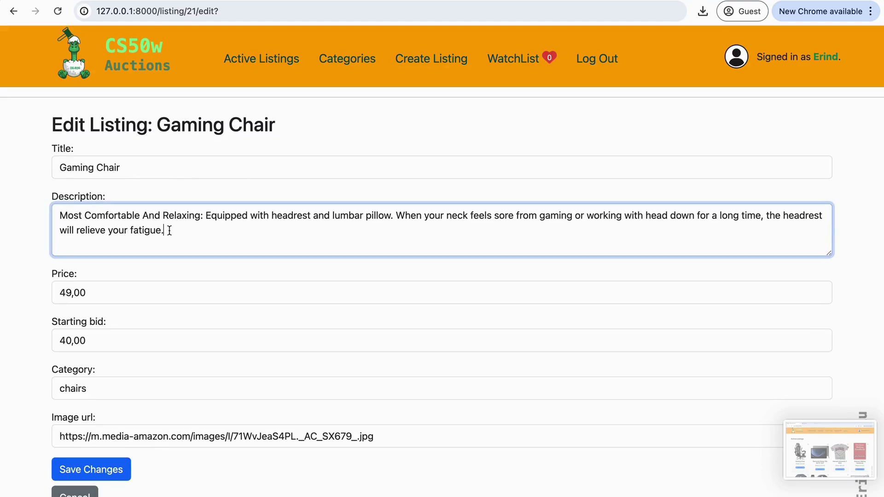
type("It is the best ")
type("hi")
type("chair.")
left_click(93, 470)
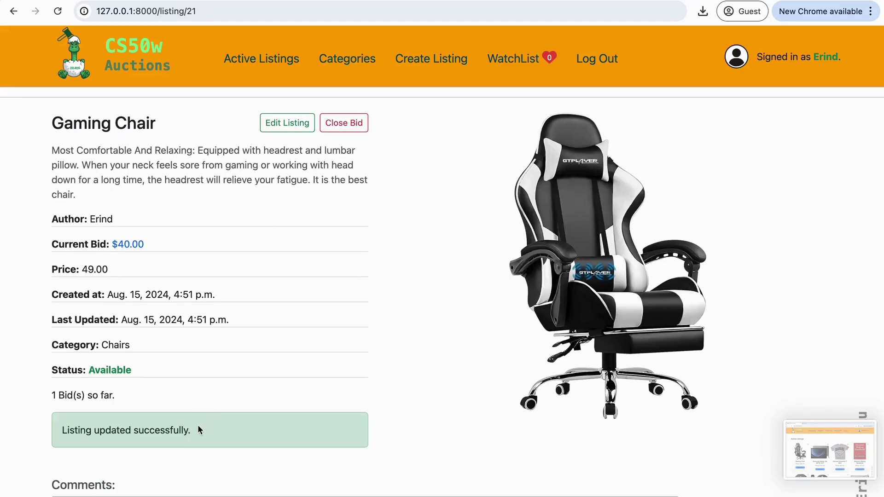
left_click_drag(198, 425, 67, 426)
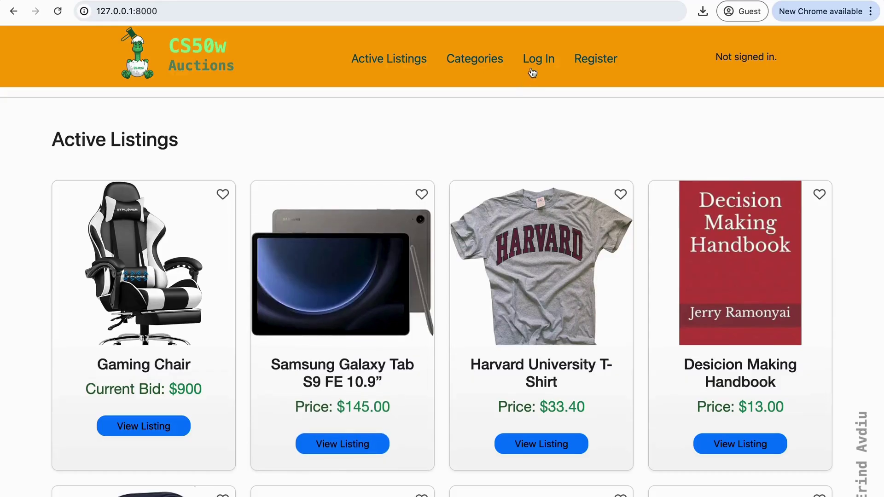
Step: Log in as a second user by entering that account's username and password
left_click(537, 62)
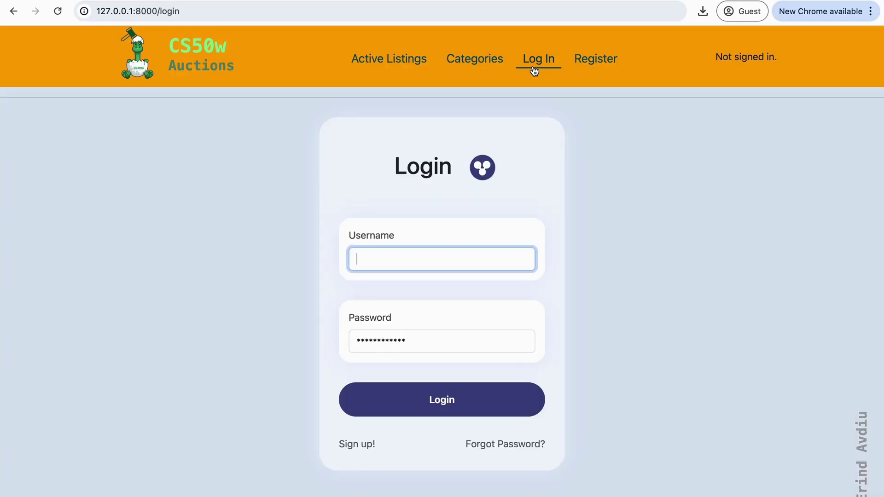
type("John")
left_click(432, 343)
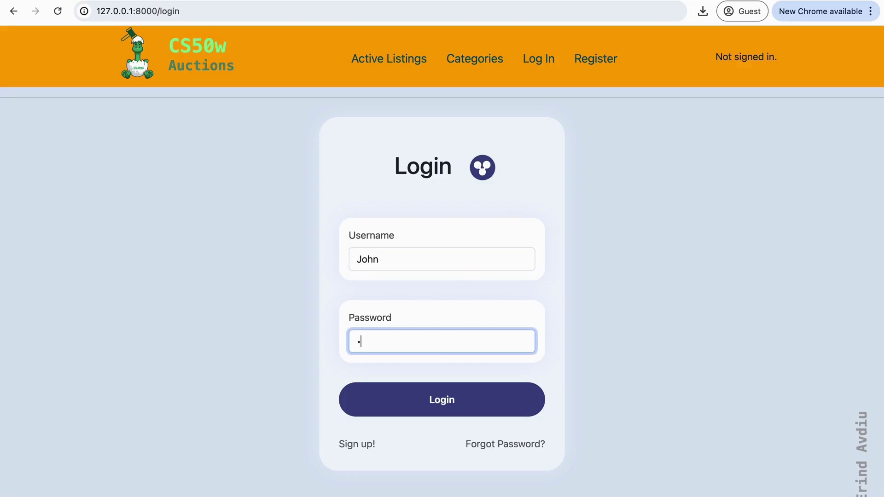
type("1")
left_click(437, 392)
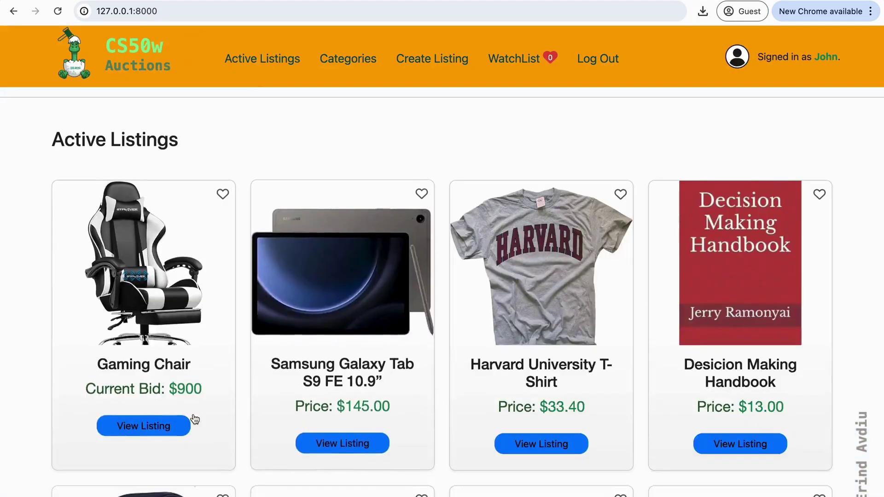
Step: Open the Gaming Chair listing and try to place a bid of 40 on it
left_click(163, 424)
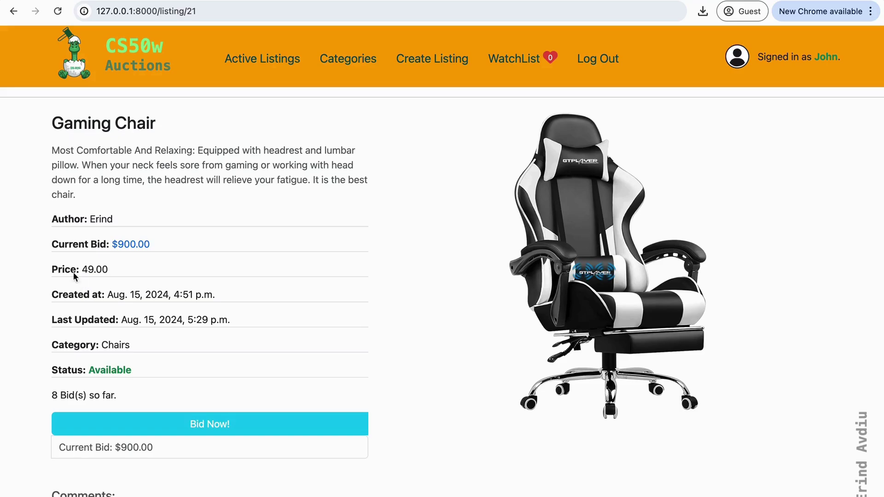
left_click_drag(51, 270, 77, 268)
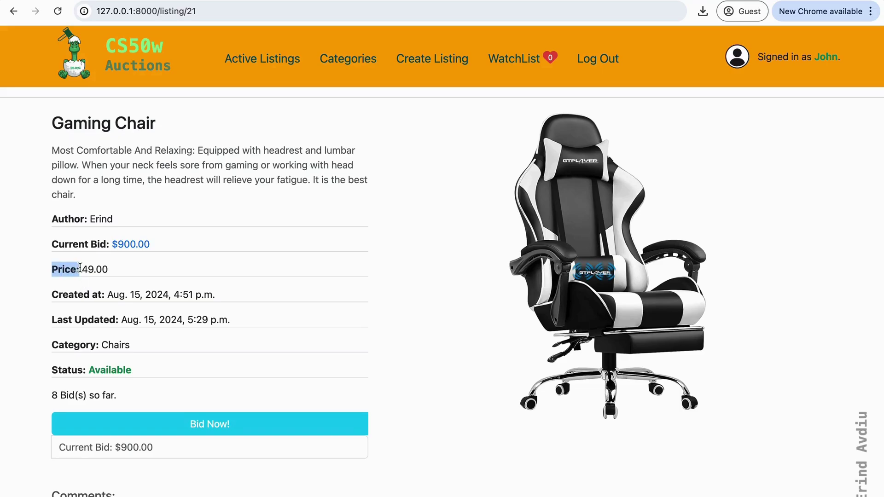
left_click(105, 449)
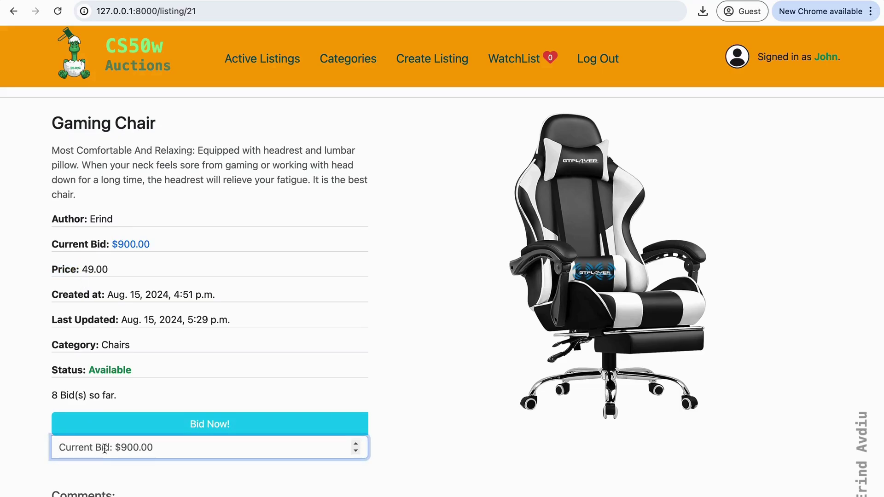
type("40")
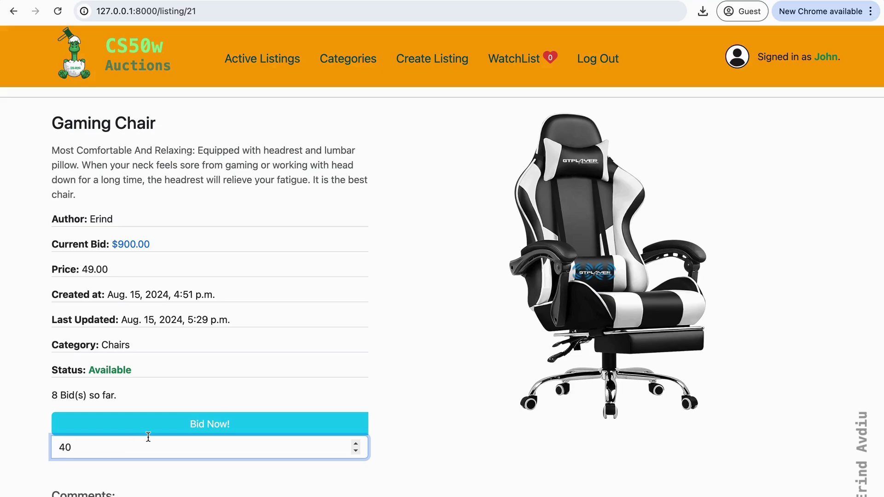
left_click(158, 429)
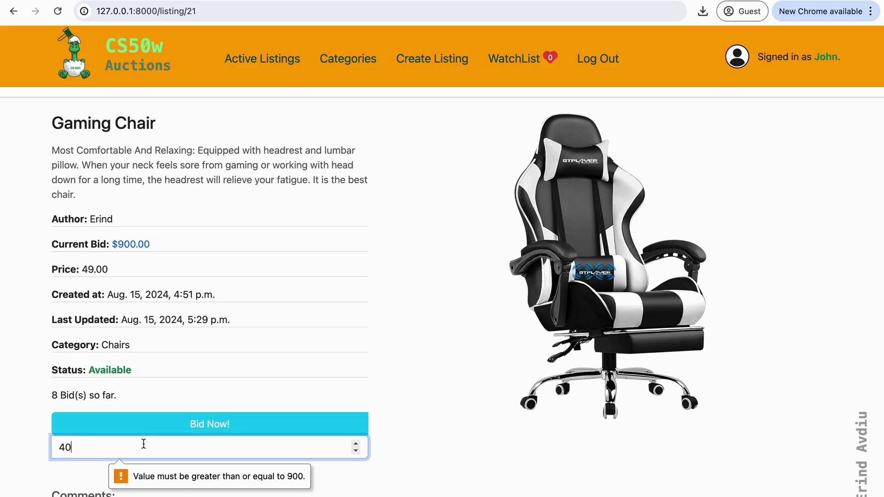
Step: Replace the bid amount on the Gaming Chair with 1000 and submit the bid
key("super+a")
key("BackSpace")
type("1")
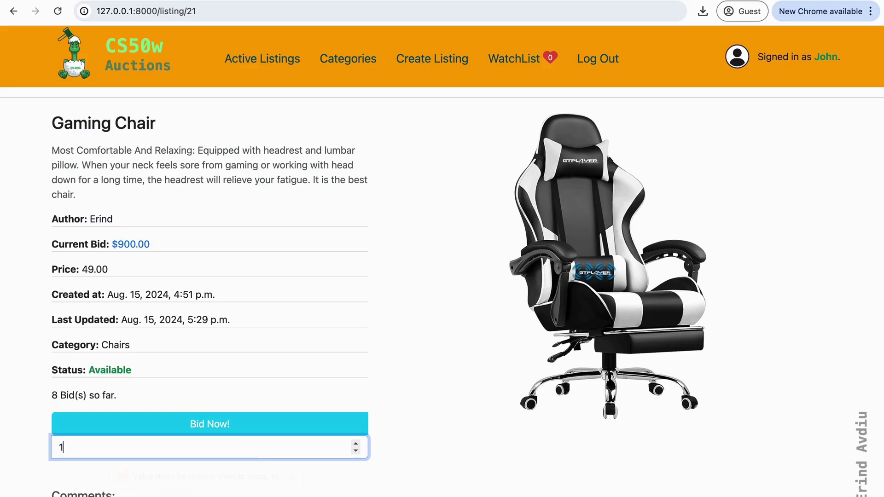
type("000")
scroll(143, 443, "down", 1)
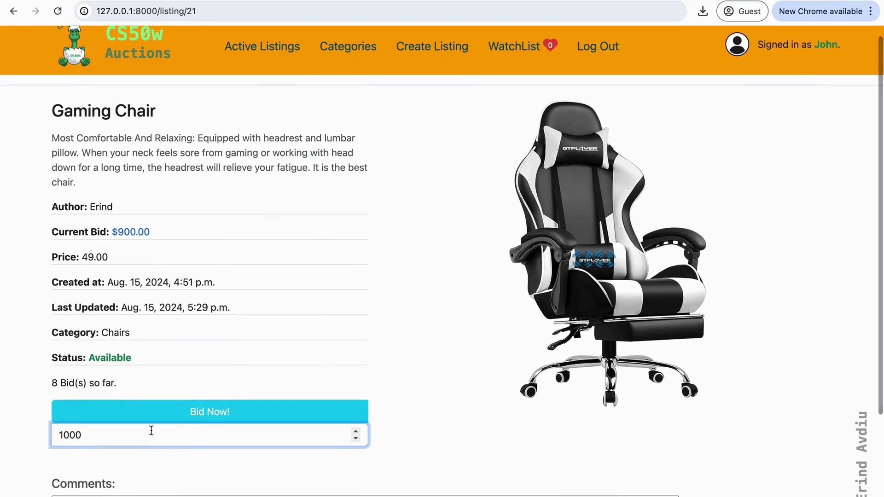
left_click(162, 419)
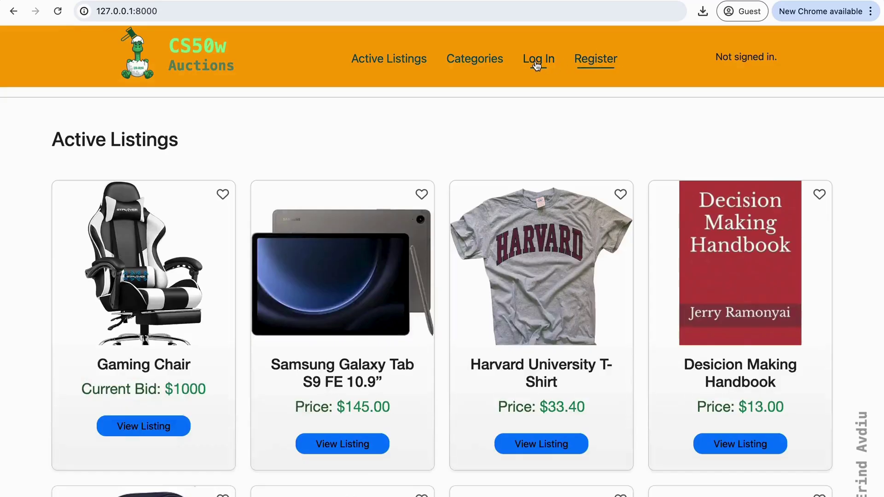
Step: Log in as the Gaming Chair listing's author by entering that account's username and password
left_click(537, 62)
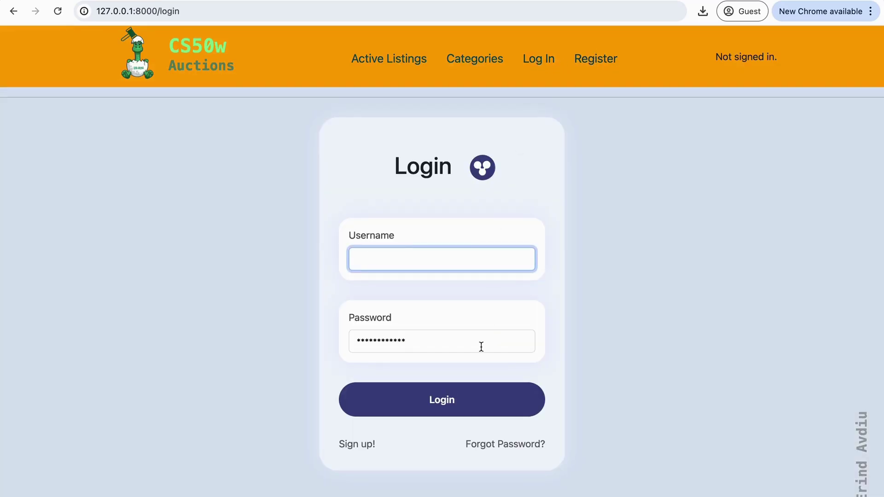
type("Erind")
left_click(446, 336)
type("•••")
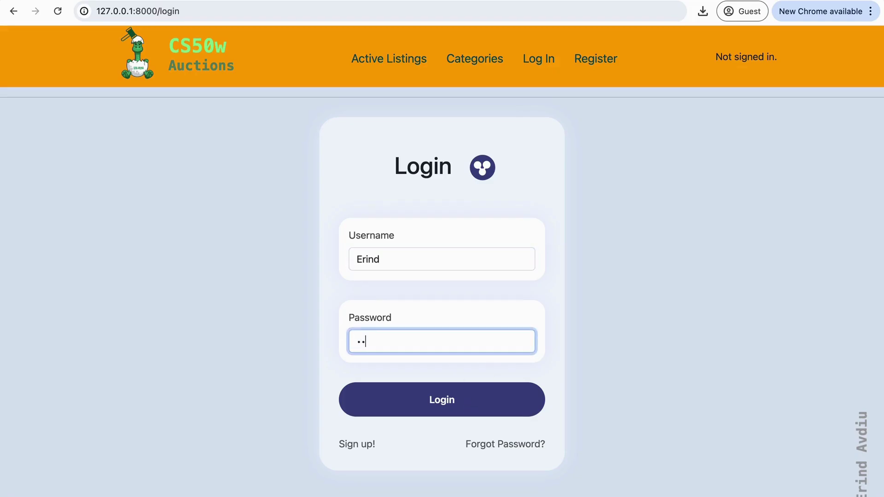
left_click(450, 404)
scroll(171, 424, "down", 1)
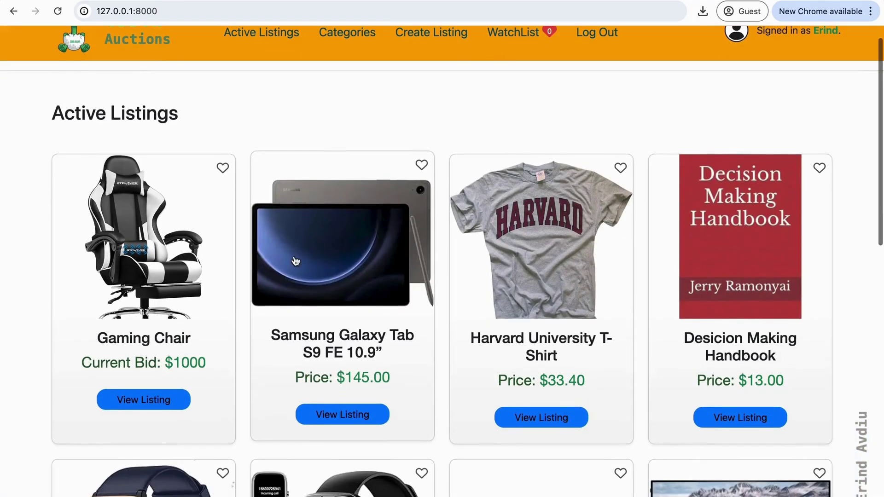
Step: Open the Gaming Chair listing, review its current bid and close its bidding
left_click(165, 401)
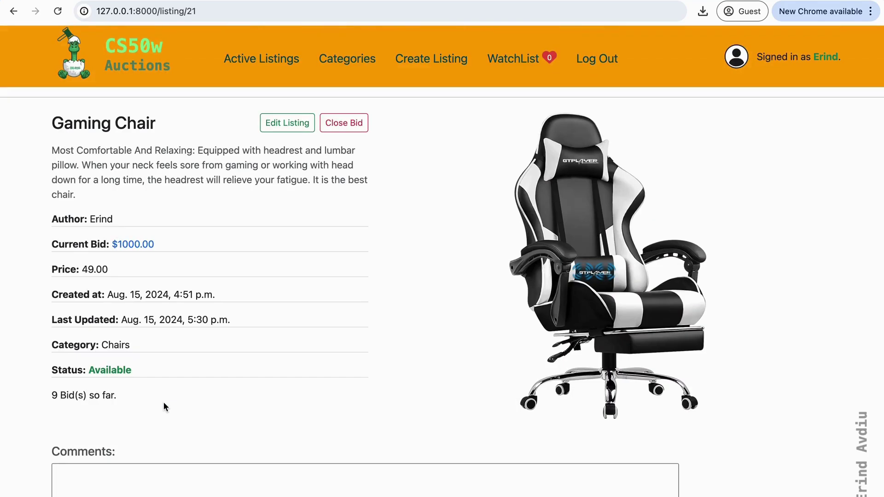
scroll(250, 330, "down", 1)
scroll(250, 330, "up", 1)
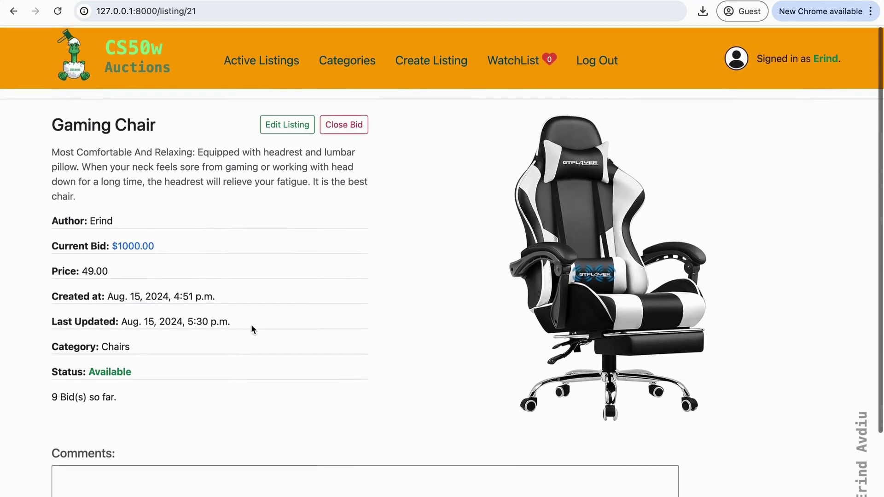
left_click(353, 130)
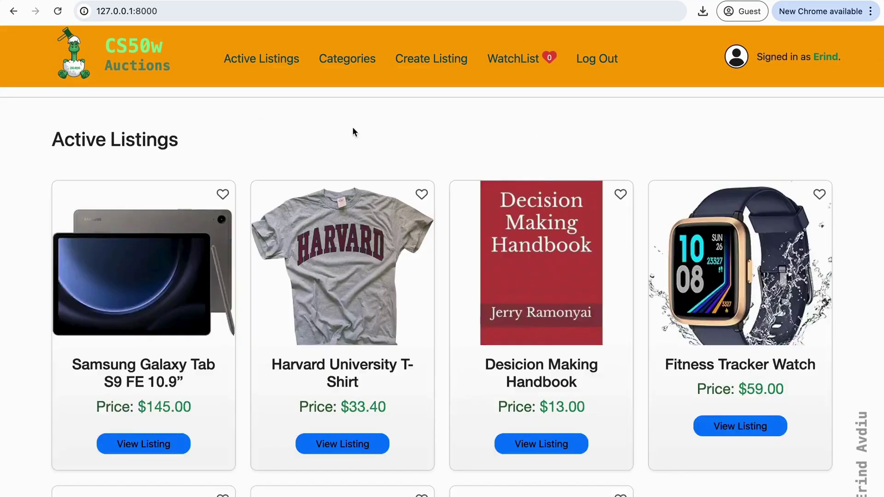
Step: Find the Gaming Chair among the inactive listings and, as the second user, open it to read the auction outcome
scroll(351, 154, "down", 15)
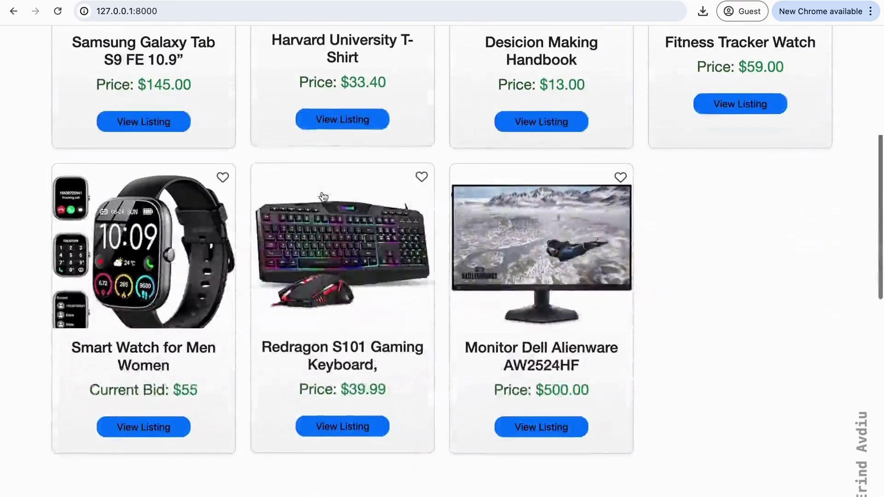
scroll(322, 193, "down", 2)
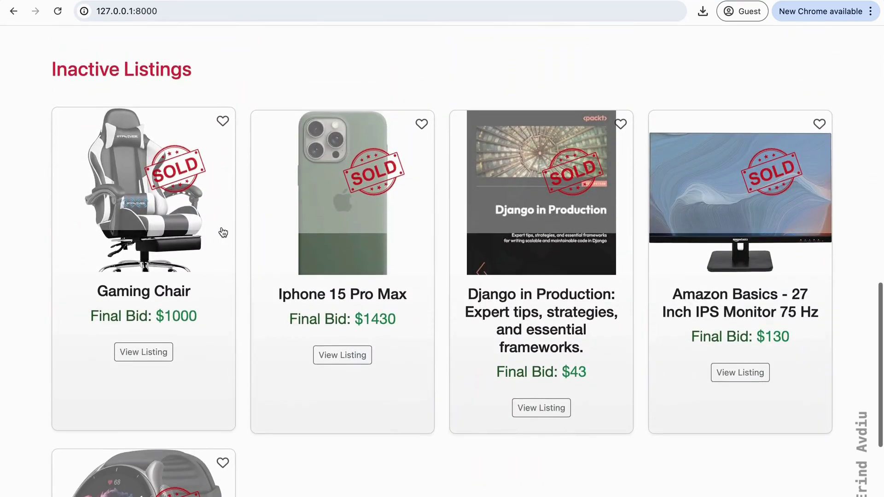
scroll(228, 230, "up", 1)
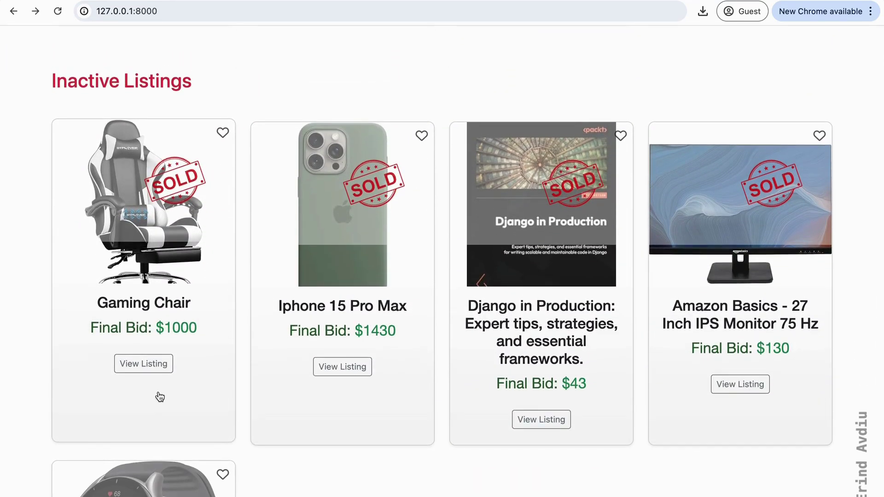
left_click(152, 369)
scroll(315, 297, "down", 1)
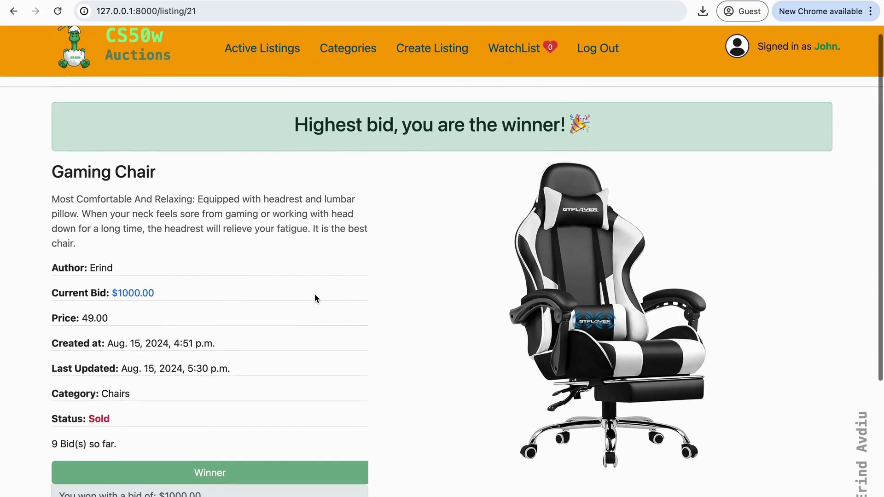
left_click_drag(293, 125, 578, 142)
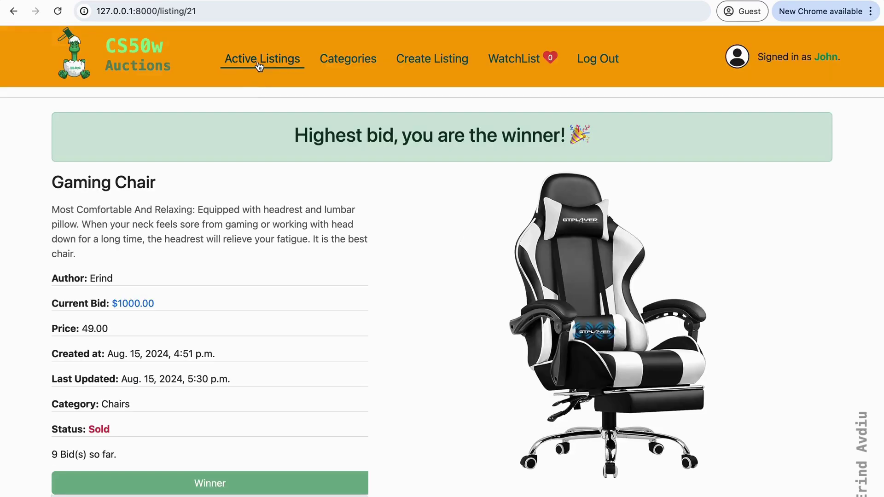
Step: Add the Samsung Galaxy Tab, Harvard T-Shirt, Desicion Making Handbook and Fitness Tracker Watch listings to the watchlist and open it
left_click(260, 67)
left_click(225, 194)
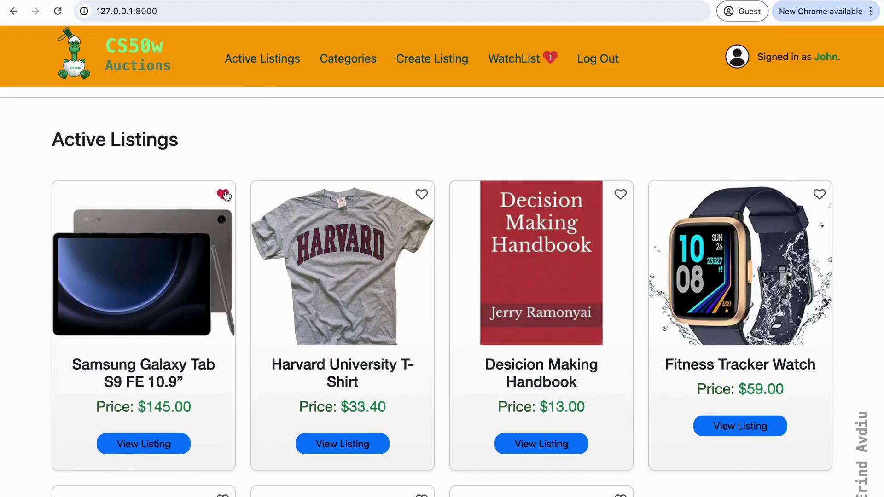
left_click(422, 194)
left_click(619, 193)
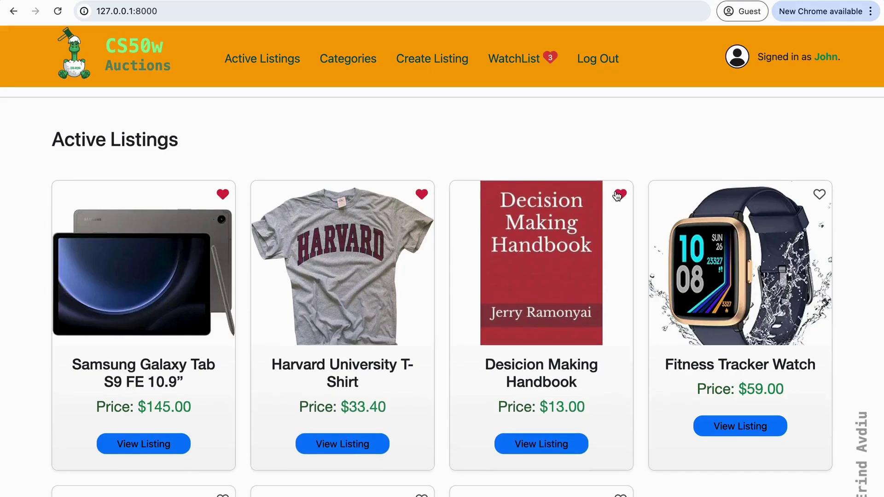
left_click(819, 193)
left_click(518, 61)
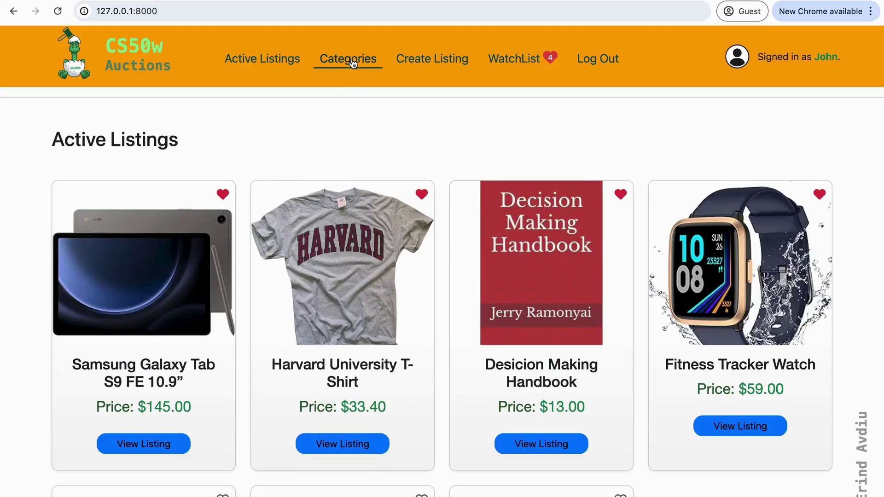
Step: Browse the Watches listings from the categories page and return to the category list
left_click(352, 62)
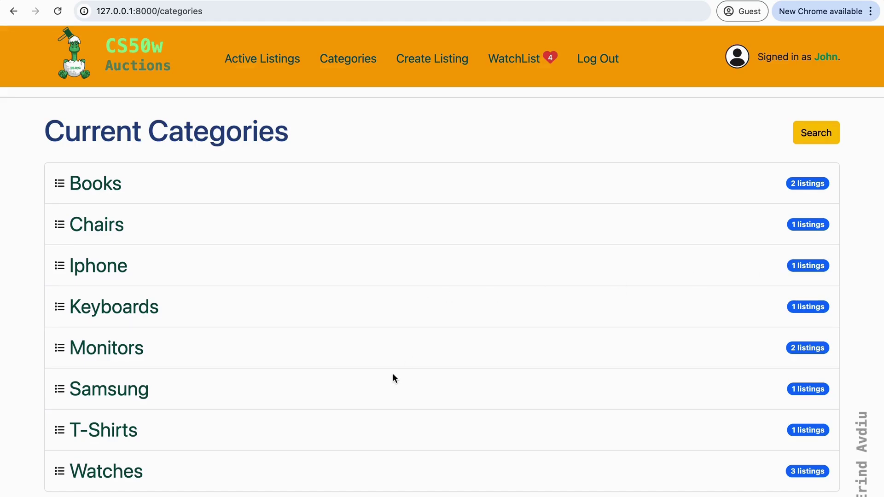
left_click(110, 472)
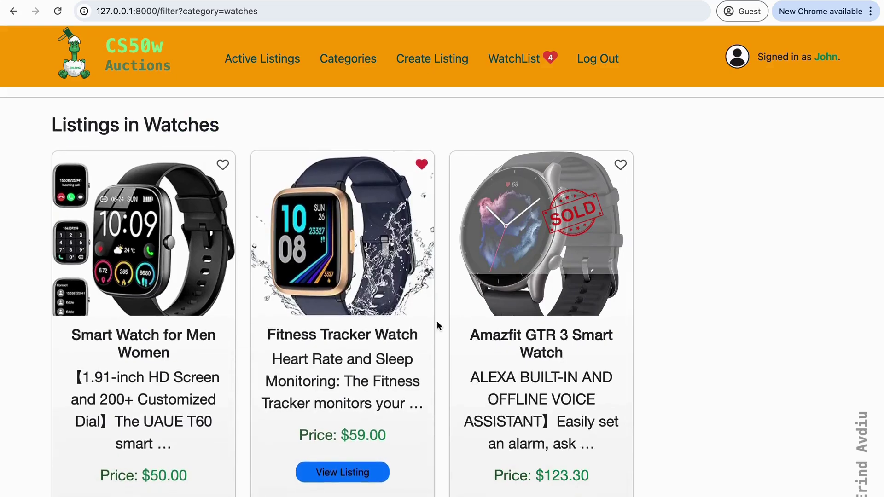
left_click(14, 14)
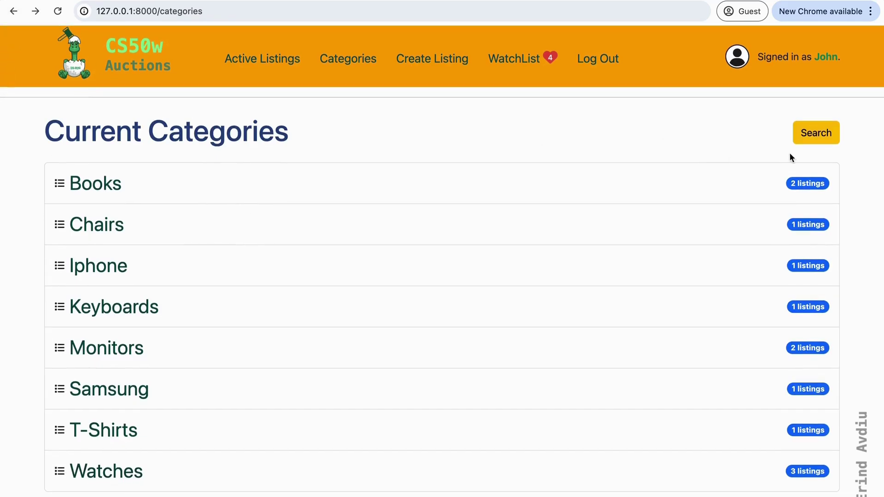
Step: Search the categories for "Books" to filter the listings
left_click(812, 138)
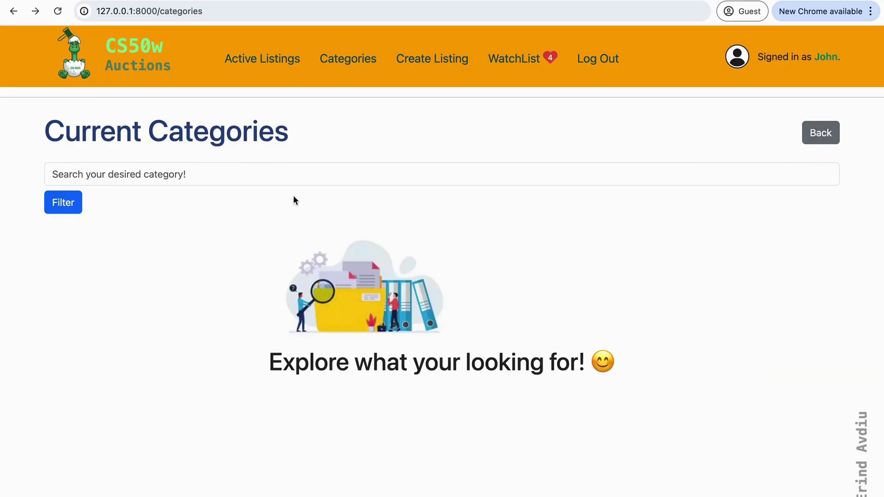
left_click(251, 178)
type("Books")
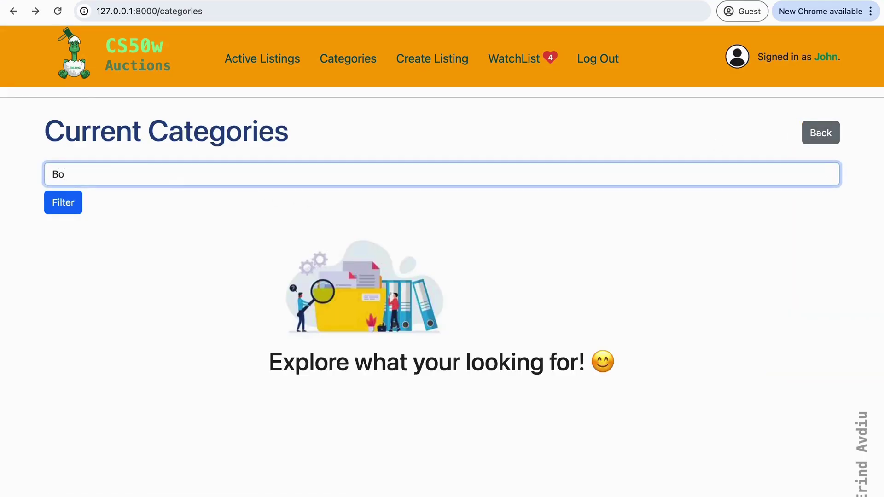
left_click(78, 204)
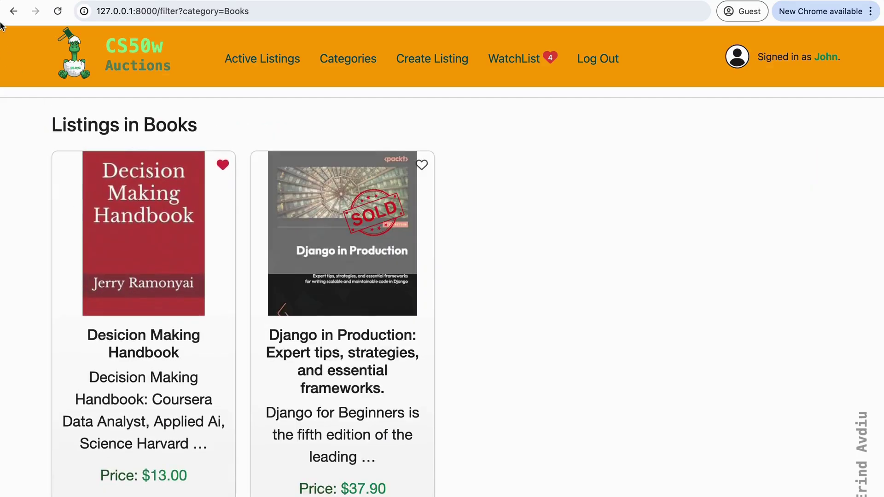
Step: Return to the category search and filter the listings by "car" instead
left_click(14, 11)
double_click(165, 181)
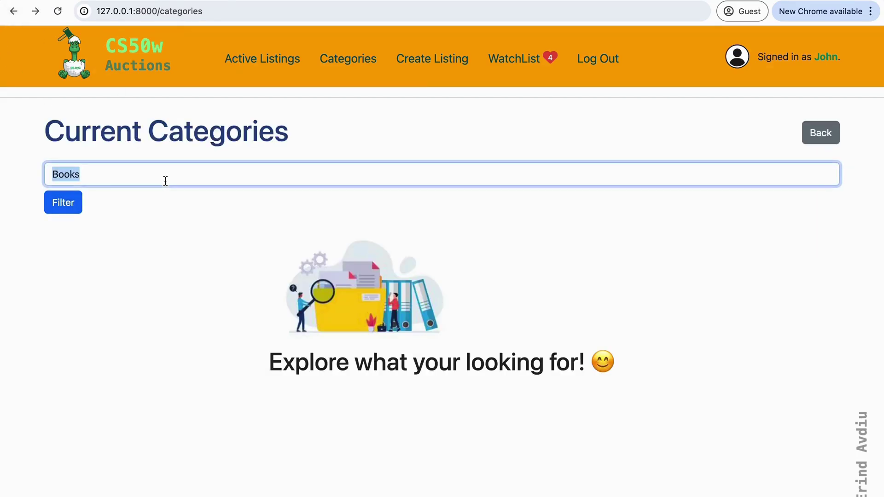
type("car")
left_click(70, 203)
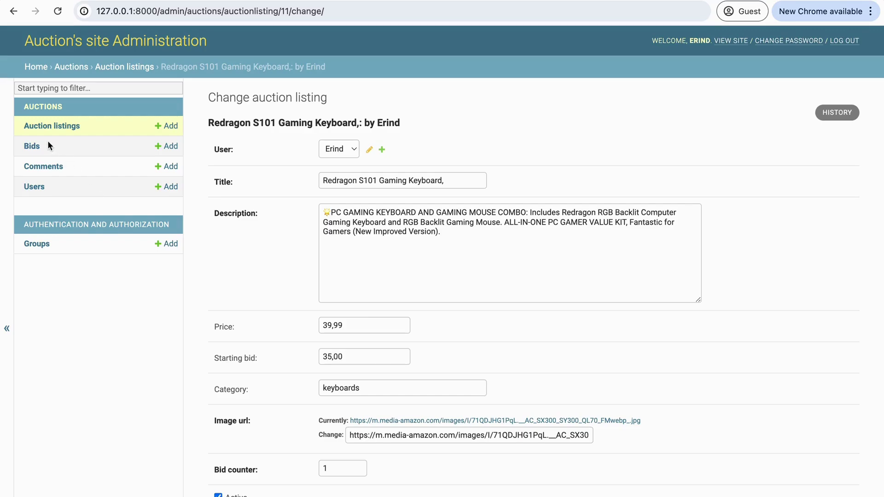
Step: In the site administration, open the Django in Production auction listing and examine its fields
left_click(53, 128)
left_click(359, 240)
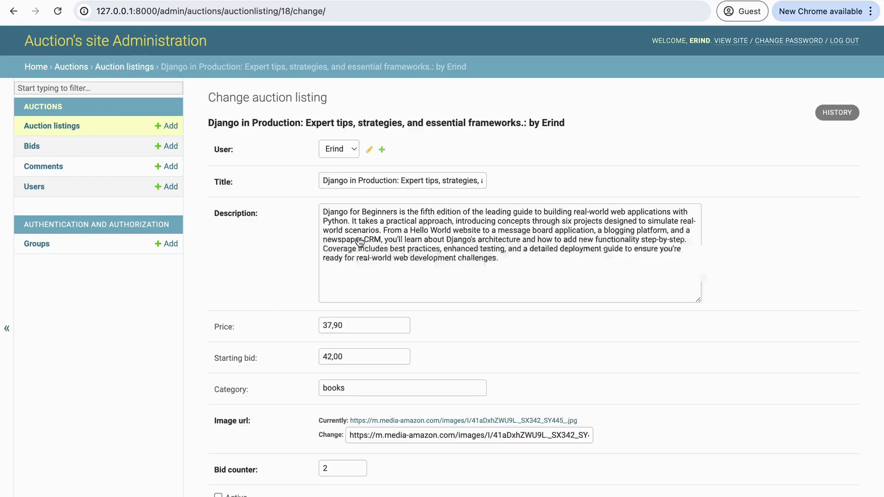
scroll(387, 315, "down", 5)
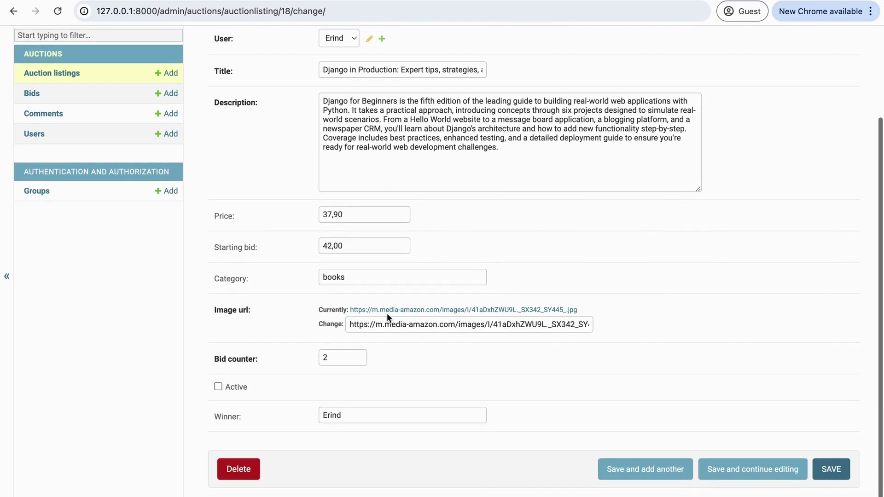